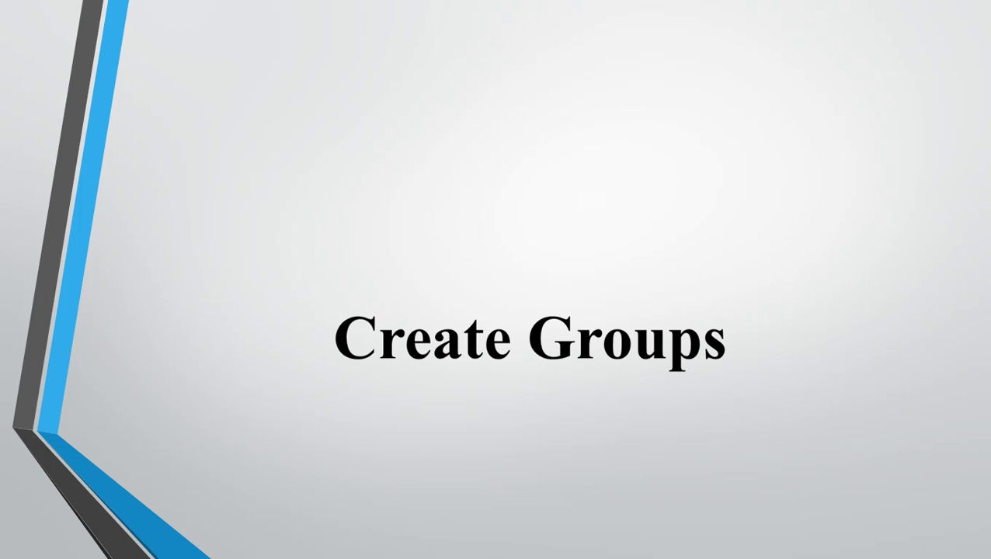
Underline the Create Groups title on the Accounts Officer dashboard
left_click_drag(450, 365, 464, 375)
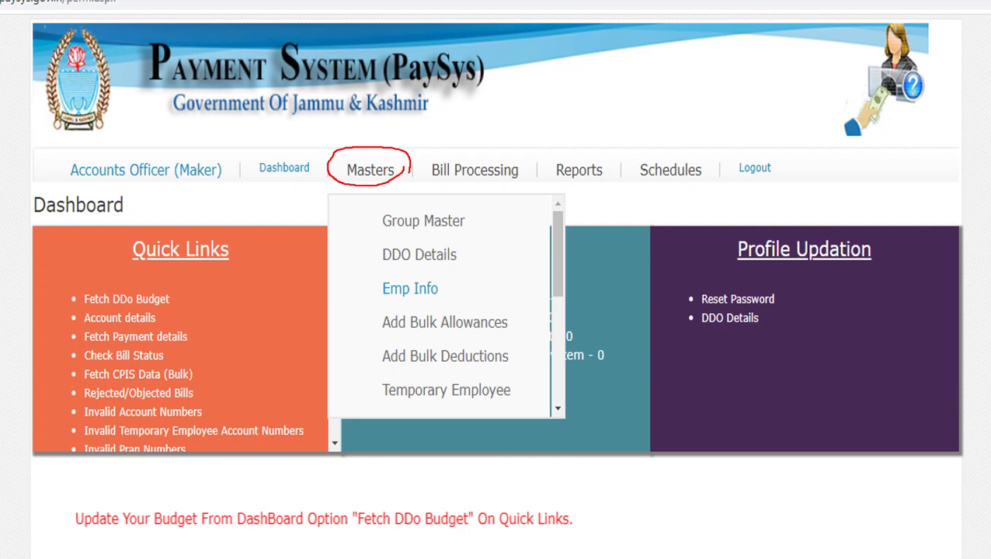
Mark the Masters menu holding the master-data pages and point out Group Master
mouse_move(414, 162)
left_mouse_down()
mouse_move(404, 181)
mouse_move(395, 149)
mouse_move(400, 160)
left_mouse_up()
mouse_move(372, 177)
left_mouse_down()
mouse_move(395, 171)
mouse_move(402, 181)
left_mouse_up()
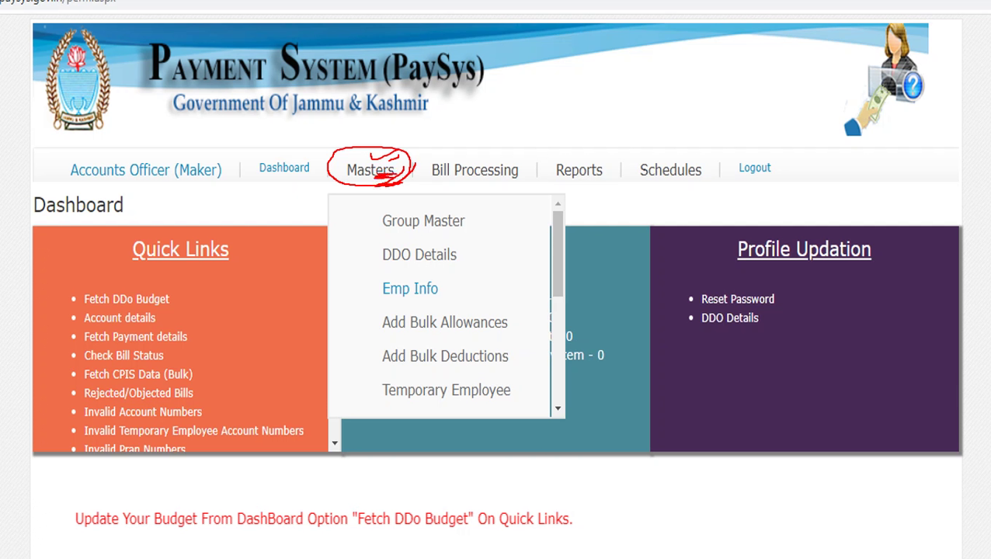
left_click_drag(556, 250, 560, 308)
mouse_move(471, 208)
left_mouse_down()
mouse_move(399, 203)
mouse_move(406, 235)
mouse_move(475, 201)
mouse_move(480, 208)
left_mouse_up()
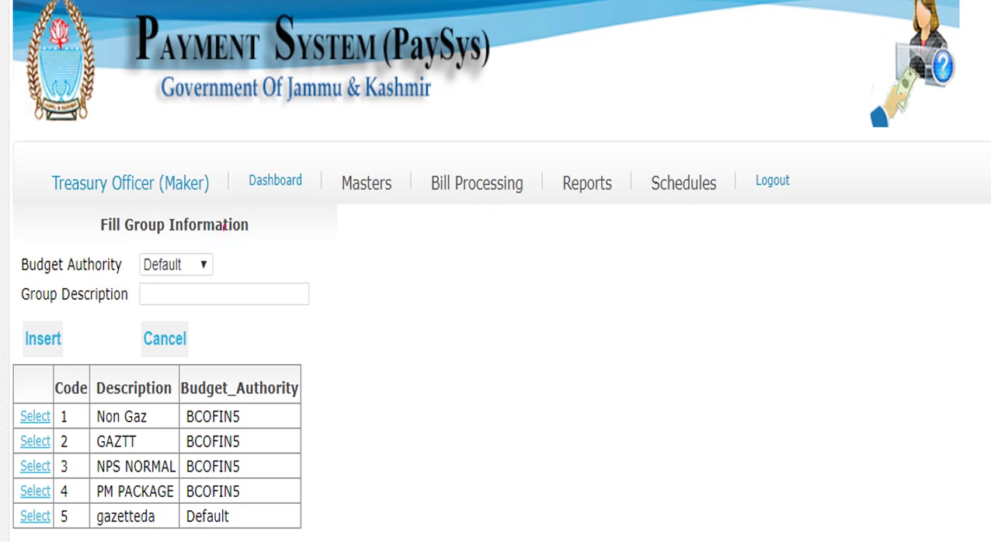
Annotate the group table: budget authority choice, the five existing groups, and the Budget_Authority column
left_click_drag(91, 274, 113, 268)
mouse_move(81, 410)
left_mouse_down()
mouse_move(86, 420)
mouse_move(113, 406)
mouse_move(108, 466)
left_mouse_up()
left_click_drag(78, 500, 104, 490)
left_click_drag(85, 526, 115, 510)
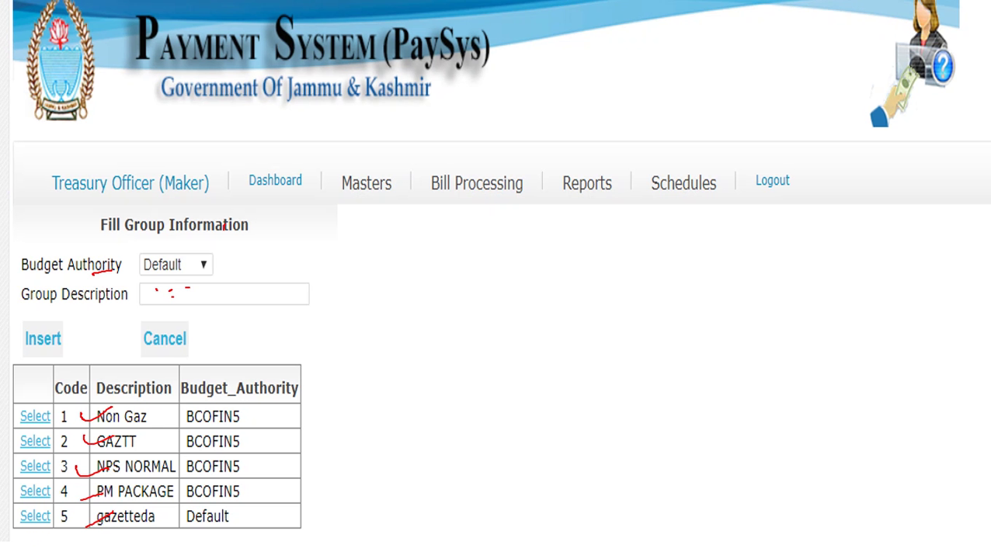
left_click_drag(229, 398, 215, 528)
mouse_move(220, 401)
left_mouse_down()
mouse_move(270, 396)
mouse_move(217, 407)
left_mouse_up()
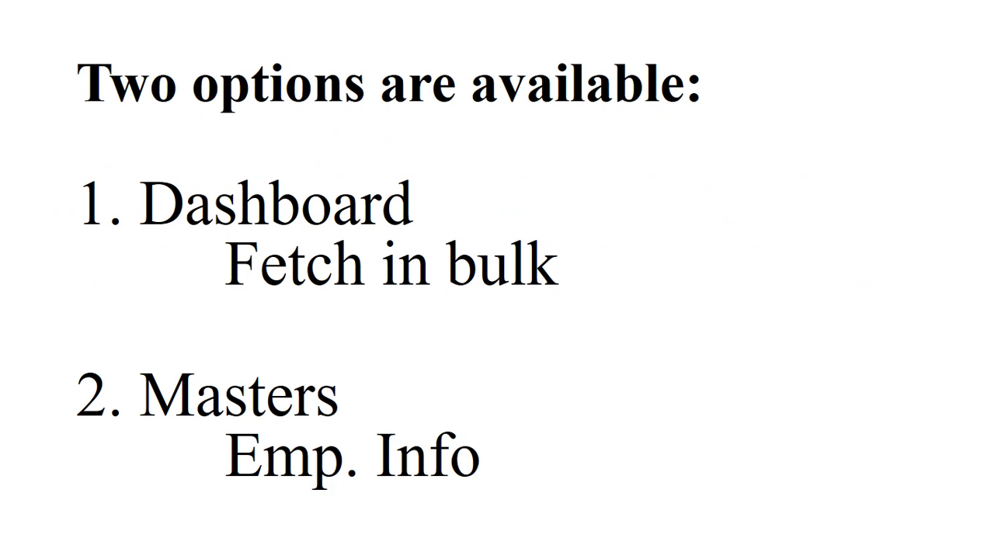
left_click_drag(73, 198, 137, 191)
mouse_move(227, 231)
left_mouse_down()
mouse_move(306, 224)
mouse_move(278, 228)
left_mouse_up()
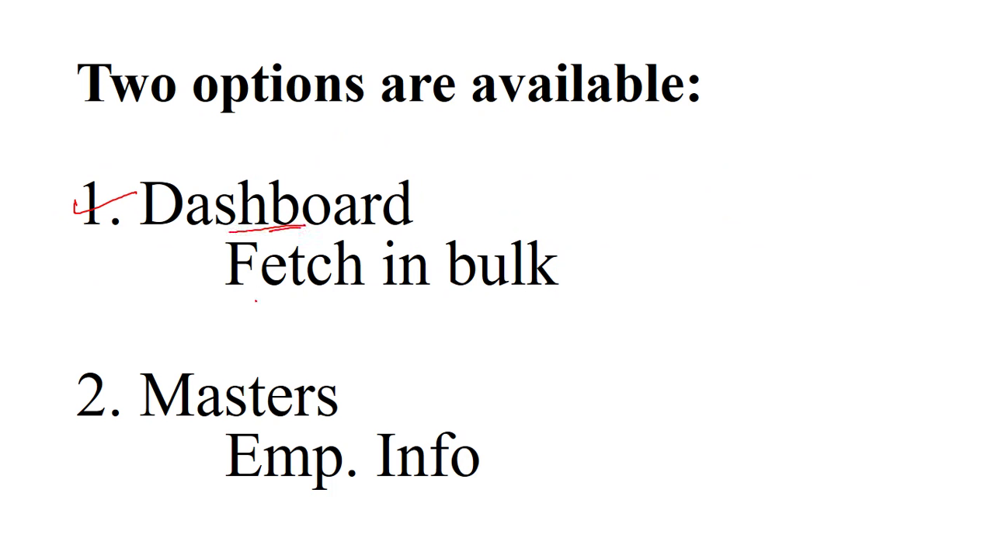
left_click_drag(256, 300, 542, 308)
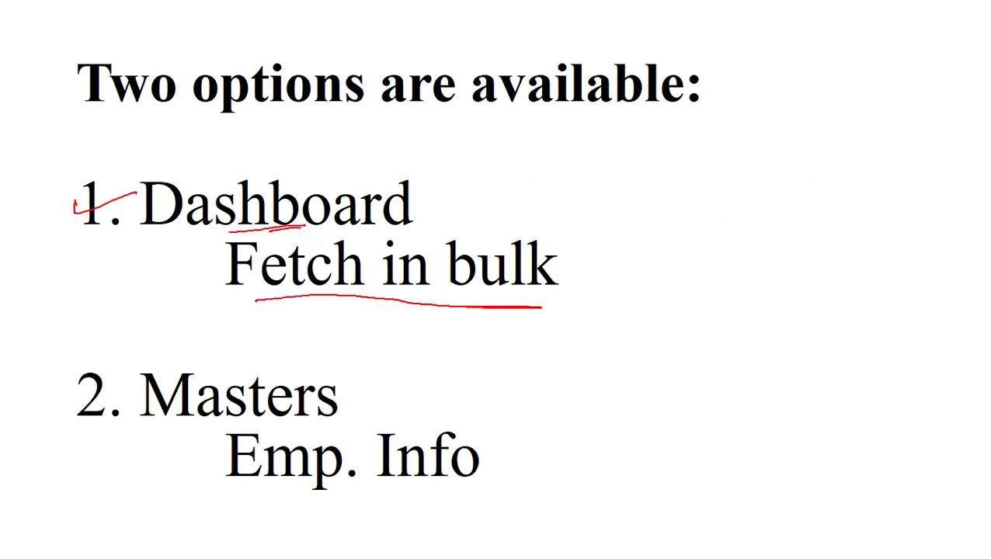
left_click_drag(448, 307, 359, 305)
left_click_drag(55, 401, 114, 386)
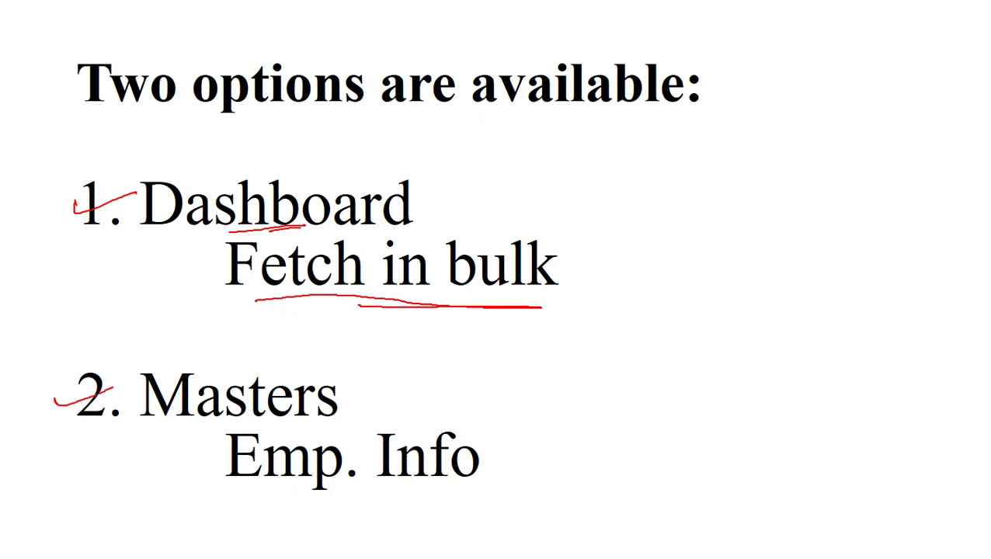
mouse_move(177, 425)
left_mouse_down()
mouse_move(298, 411)
mouse_move(220, 424)
left_mouse_up()
mouse_move(279, 503)
left_mouse_down()
mouse_move(428, 494)
mouse_move(326, 503)
left_mouse_up()
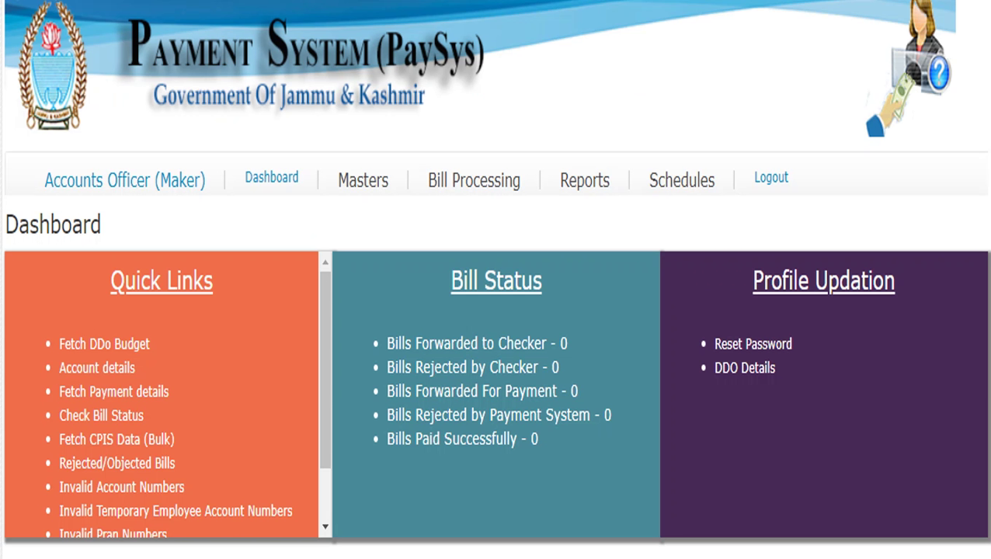
Mark the Fetch CPIS Data (Bulk) quick link, noting the Masters pages as the alternative
mouse_move(199, 427)
left_mouse_down()
mouse_move(50, 419)
mouse_move(46, 454)
mouse_move(186, 460)
mouse_move(204, 450)
mouse_move(200, 428)
mouse_move(183, 437)
mouse_move(190, 443)
left_mouse_up()
left_click_drag(217, 430, 198, 440)
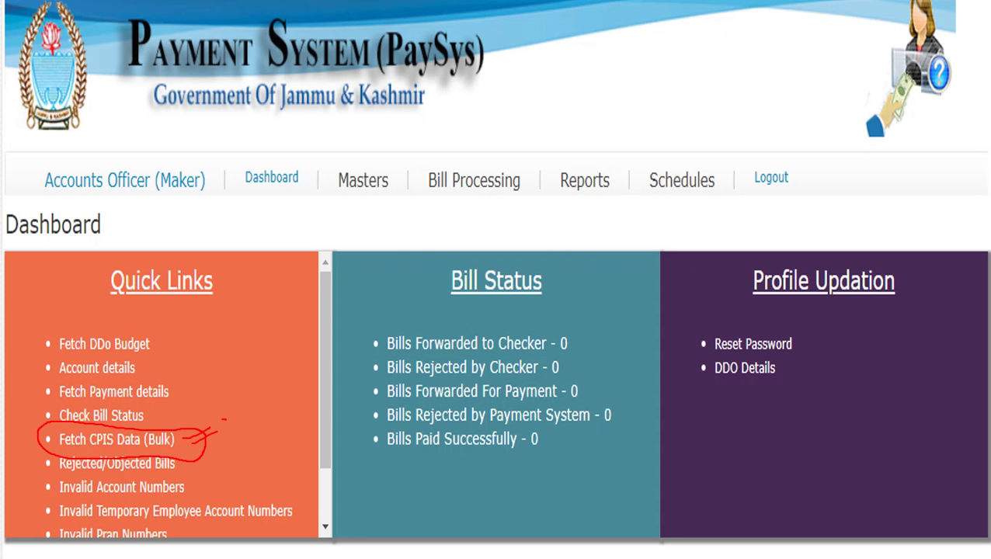
mouse_move(400, 174)
left_mouse_down()
mouse_move(393, 165)
mouse_move(325, 185)
mouse_move(400, 185)
left_mouse_up()
left_click_drag(144, 434, 192, 407)
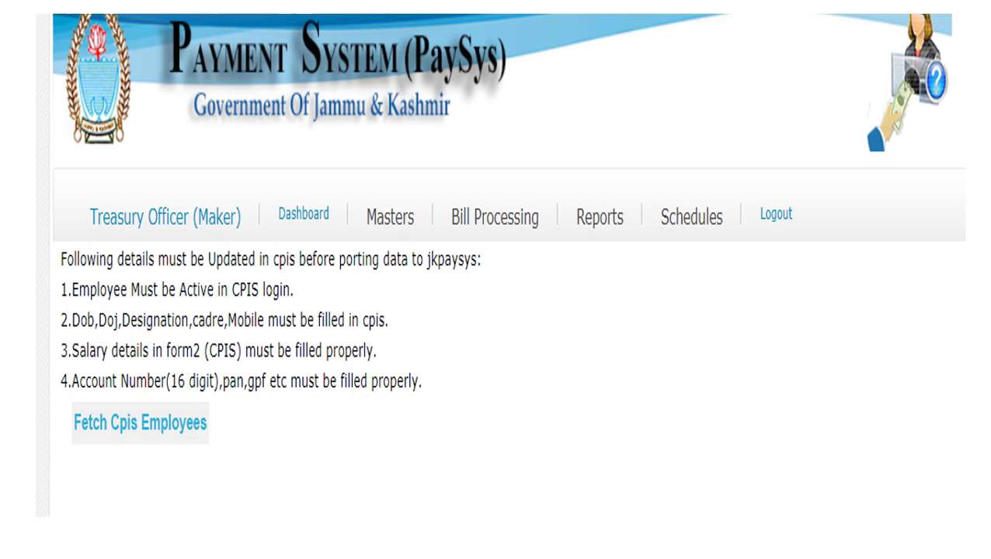
Annotate the CPIS prerequisites: active employees, form2 salary details, 16-digit account numbers, Fetch Cpis Employees
left_click_drag(270, 272, 305, 269)
left_click_drag(340, 271, 369, 272)
mouse_move(225, 281)
left_mouse_down()
mouse_move(172, 274)
mouse_move(189, 305)
mouse_move(223, 278)
mouse_move(216, 301)
mouse_move(185, 302)
left_mouse_up()
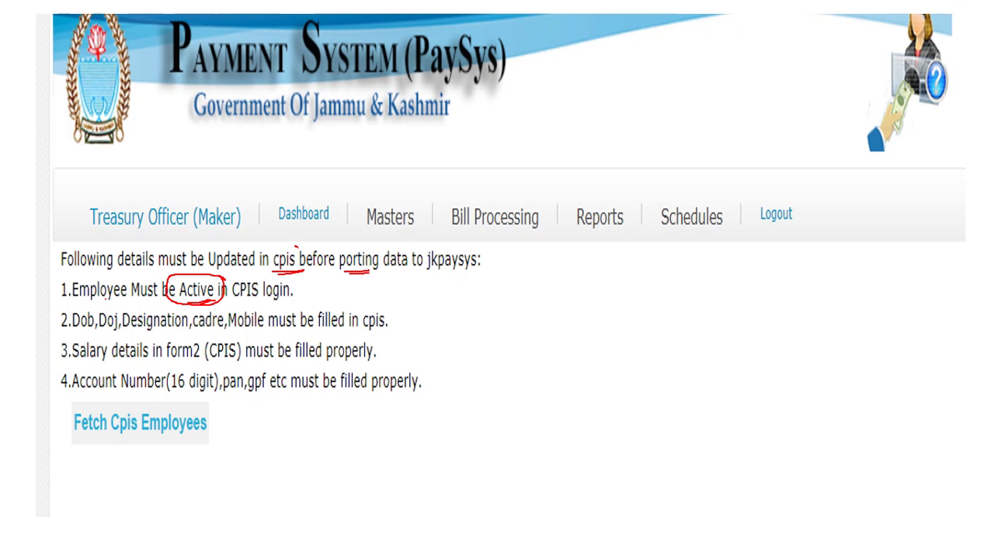
mouse_move(174, 355)
left_mouse_down()
mouse_move(207, 360)
mouse_move(163, 340)
mouse_move(218, 359)
mouse_move(208, 337)
left_mouse_up()
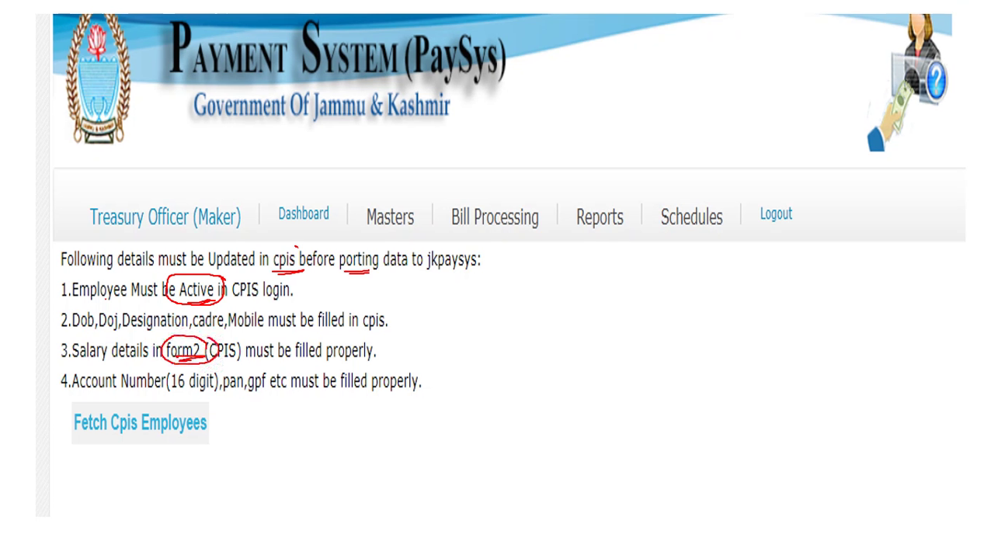
left_click_drag(76, 397, 145, 391)
mouse_move(201, 364)
left_mouse_down()
mouse_move(163, 384)
mouse_move(212, 381)
mouse_move(204, 365)
mouse_move(240, 391)
mouse_move(267, 389)
left_mouse_up()
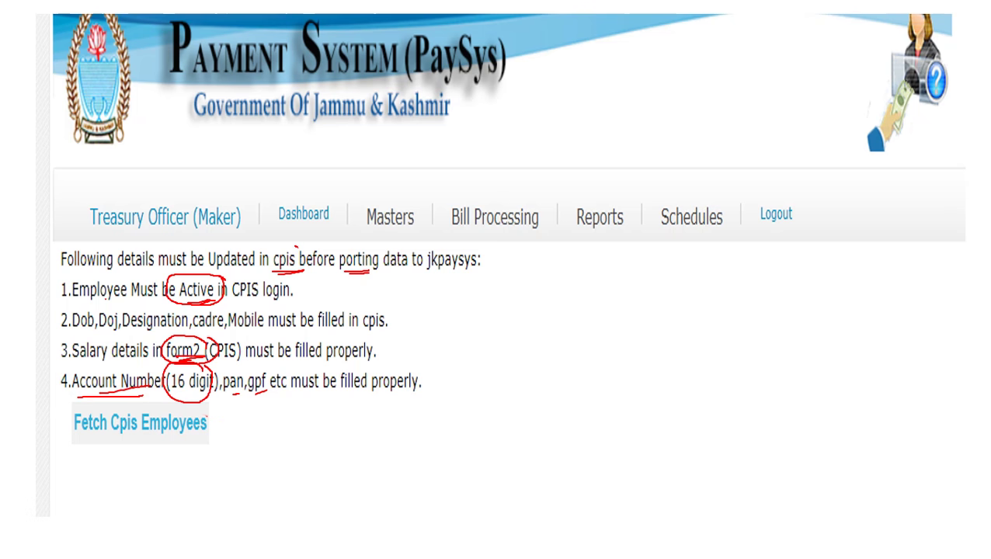
mouse_move(206, 415)
left_mouse_down()
mouse_move(113, 400)
mouse_move(69, 430)
mouse_move(176, 455)
mouse_move(214, 437)
left_mouse_up()
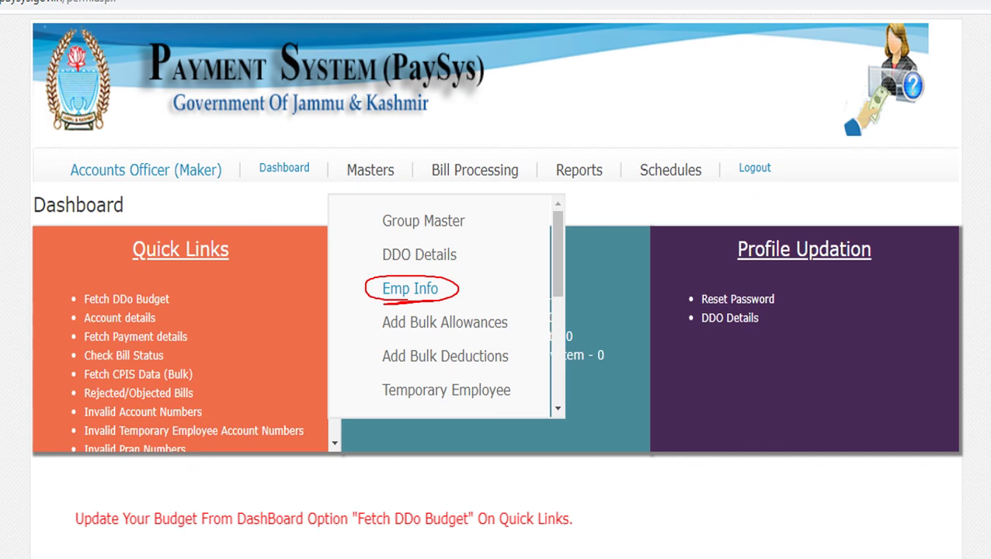
Open Emp Info and mark the first employee and the total of 161 employees
left_click(410, 288)
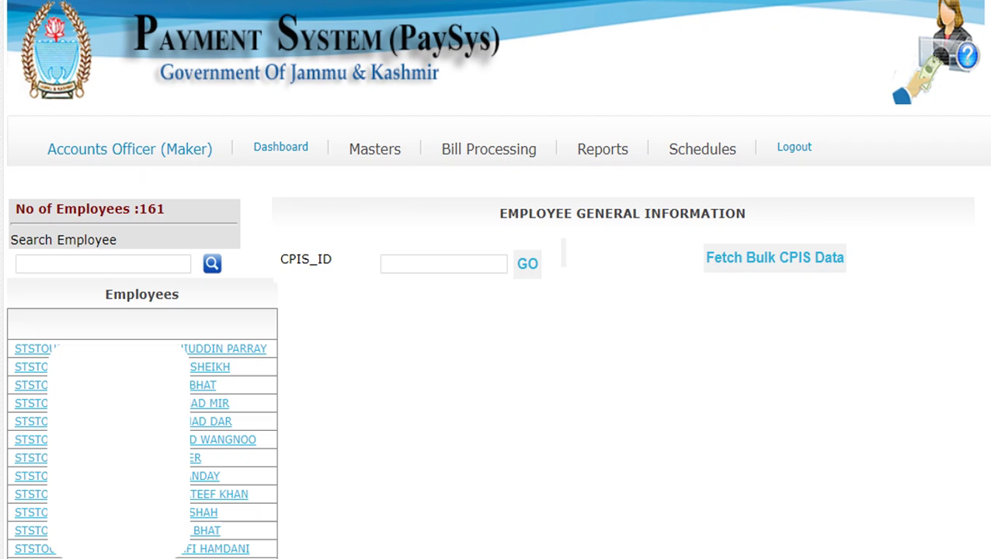
mouse_move(20, 337)
left_mouse_down()
mouse_move(16, 349)
mouse_move(31, 354)
mouse_move(63, 342)
mouse_move(79, 350)
mouse_move(81, 371)
mouse_move(95, 356)
mouse_move(234, 348)
mouse_move(247, 328)
mouse_move(242, 343)
mouse_move(267, 351)
mouse_move(202, 359)
mouse_move(275, 342)
left_mouse_up()
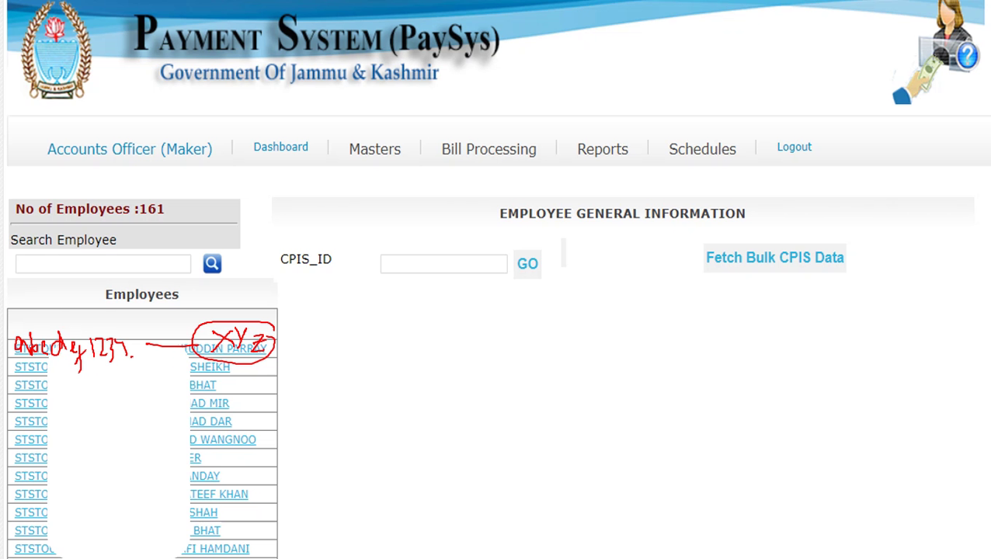
mouse_move(167, 198)
left_mouse_down()
mouse_move(134, 210)
mouse_move(171, 196)
left_mouse_up()
Sketch the single-employee CPIS id lookup and contrast it with the bulk CPIS fetch
mouse_move(393, 258)
left_mouse_down()
mouse_move(384, 267)
mouse_move(458, 268)
left_mouse_up()
left_click_drag(464, 268, 470, 268)
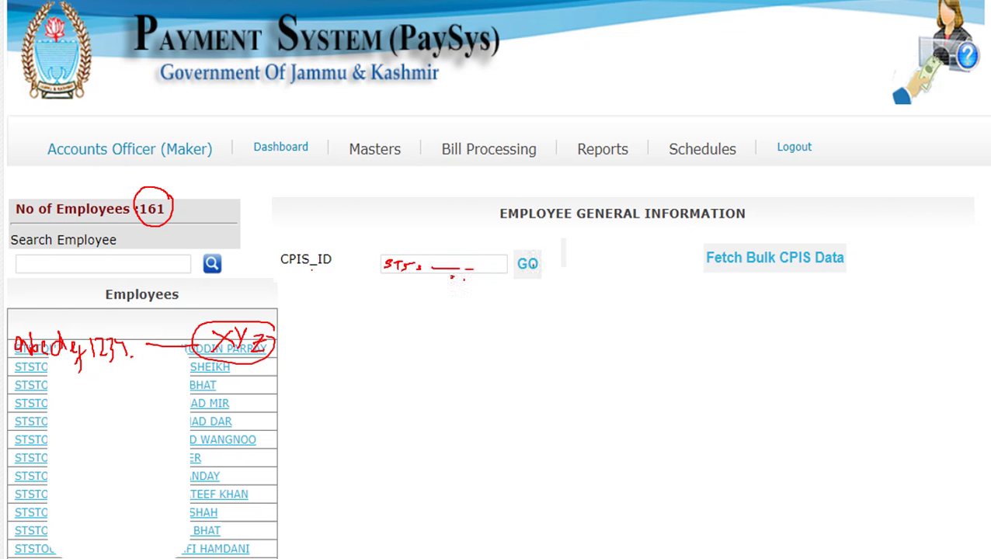
mouse_move(463, 277)
left_mouse_down()
mouse_move(300, 282)
mouse_move(297, 294)
mouse_move(322, 295)
left_mouse_up()
mouse_move(383, 271)
left_mouse_down()
mouse_move(386, 241)
mouse_move(528, 272)
mouse_move(413, 272)
left_mouse_up()
left_click_drag(691, 272, 735, 269)
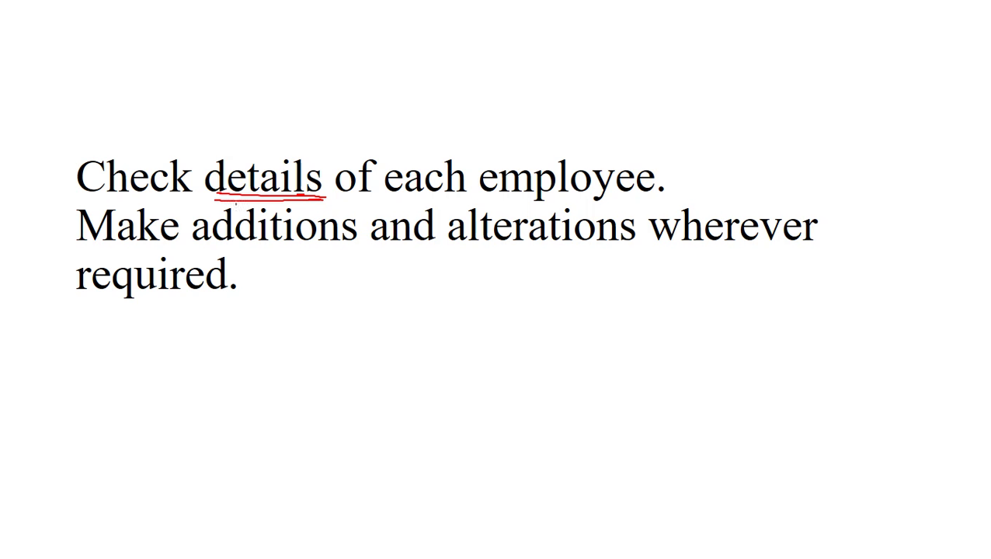
Handwrite a 'Pay' note beneath the instruction text and underline it
mouse_move(306, 285)
left_mouse_down()
mouse_move(307, 308)
mouse_move(333, 289)
mouse_move(338, 305)
left_mouse_up()
mouse_move(327, 285)
left_mouse_down()
mouse_move(357, 299)
mouse_move(352, 306)
mouse_move(512, 301)
mouse_move(503, 312)
left_mouse_up()
left_click_drag(559, 274, 559, 312)
left_click_drag(558, 273, 597, 330)
mouse_move(620, 281)
left_mouse_down()
mouse_move(613, 304)
mouse_move(651, 316)
left_mouse_up()
left_click_drag(556, 322, 625, 327)
left_click_drag(579, 329, 626, 331)
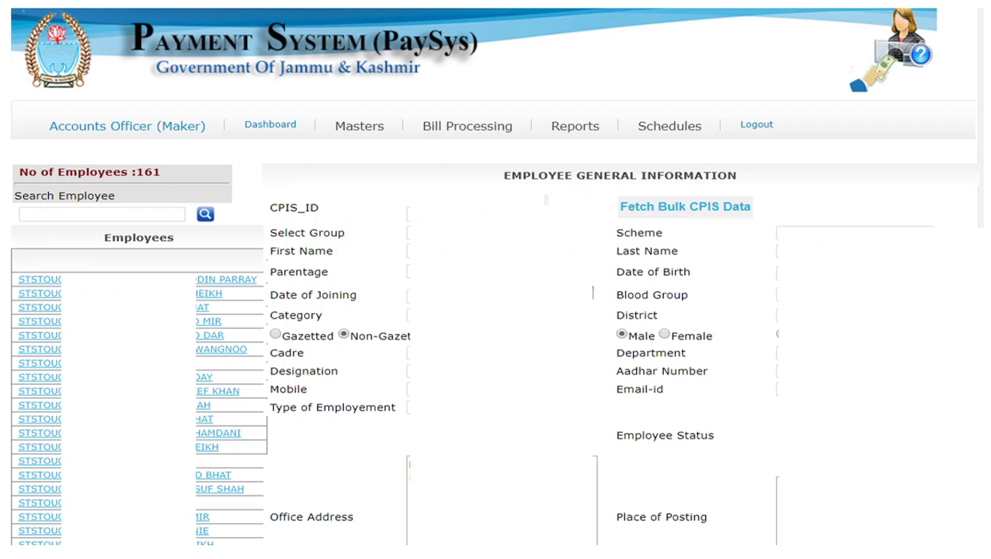
Mark an employee row, the empty CPIS_ID field and the Select Group field
mouse_move(26, 295)
left_mouse_down()
mouse_move(70, 296)
mouse_move(68, 317)
left_mouse_up()
mouse_move(235, 295)
left_mouse_down()
mouse_move(224, 285)
mouse_move(44, 282)
mouse_move(11, 299)
mouse_move(239, 302)
left_mouse_up()
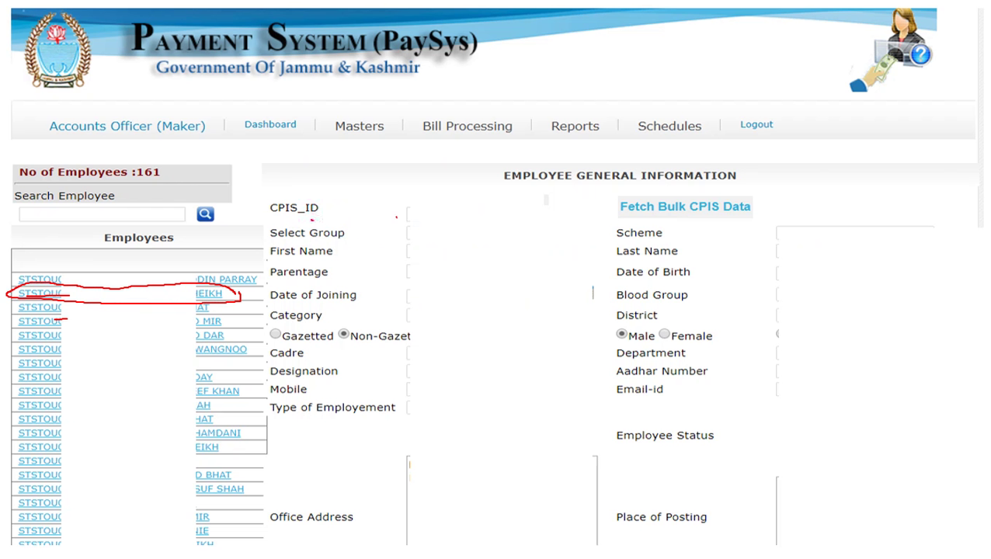
mouse_move(395, 217)
left_mouse_down()
mouse_move(431, 205)
mouse_move(508, 220)
mouse_move(395, 215)
left_mouse_up()
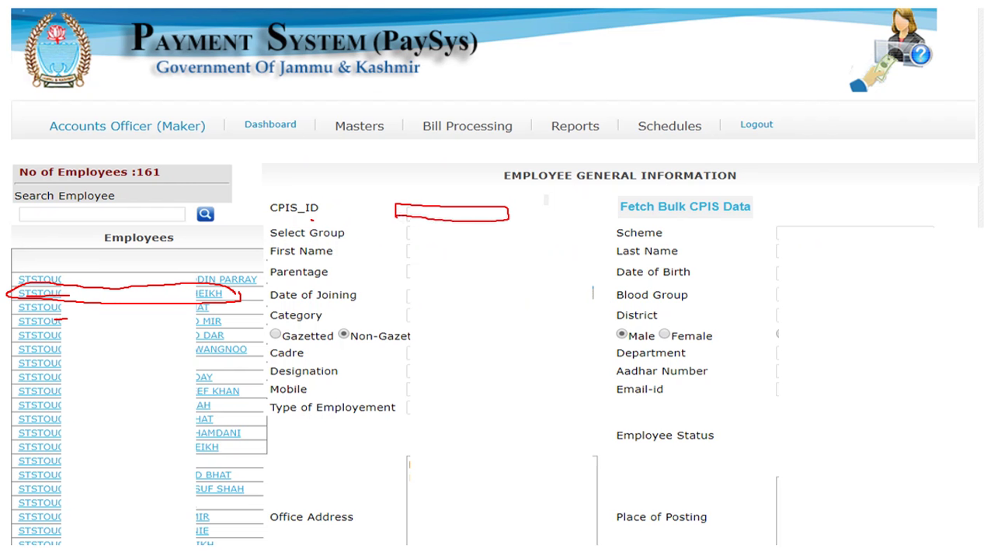
left_click_drag(273, 240, 319, 243)
mouse_move(386, 244)
left_mouse_down()
mouse_move(446, 227)
mouse_move(508, 244)
mouse_move(373, 245)
left_mouse_up()
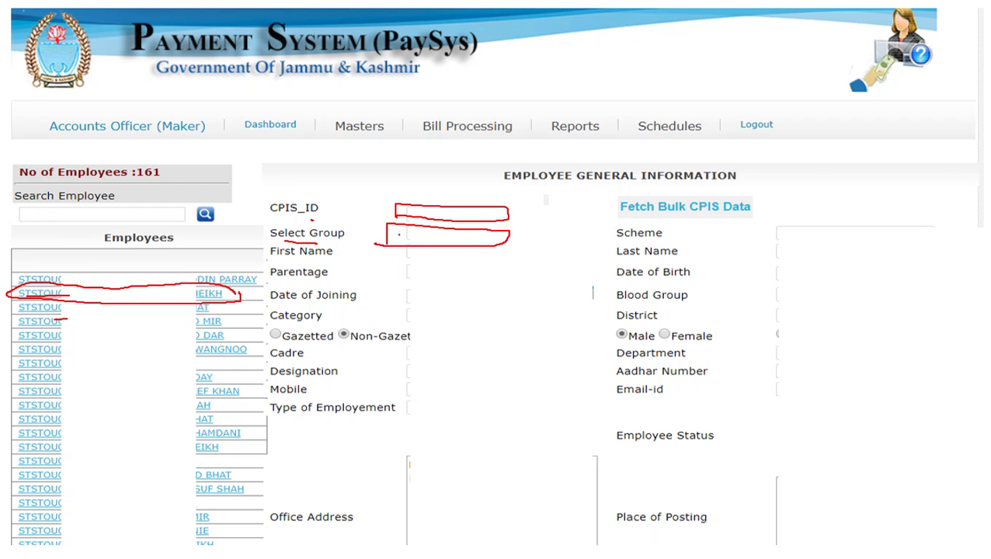
mouse_move(397, 239)
left_mouse_down()
mouse_move(404, 230)
mouse_move(461, 237)
mouse_move(466, 248)
mouse_move(494, 233)
mouse_move(518, 239)
left_mouse_up()
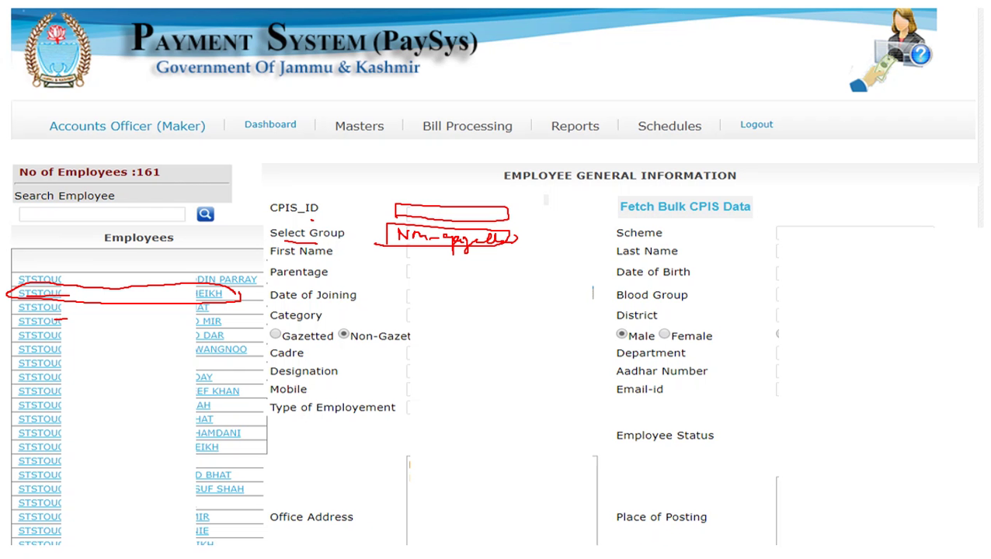
Underline First Name, Non-Gazetted category, Designation, Last Name, Scheme, Date of Birth and Blood Group
left_click_drag(324, 254, 418, 259)
left_click_drag(354, 342, 386, 344)
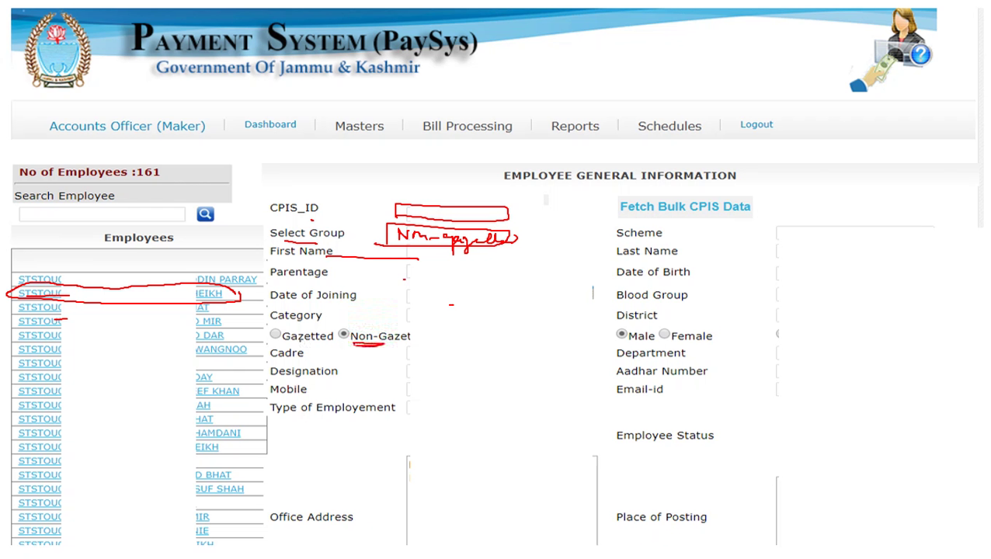
mouse_move(292, 378)
left_mouse_down()
mouse_move(326, 377)
mouse_move(315, 396)
mouse_move(327, 423)
left_mouse_up()
mouse_move(685, 250)
left_mouse_down()
mouse_move(772, 252)
mouse_move(815, 222)
mouse_move(954, 222)
mouse_move(895, 238)
mouse_move(783, 236)
mouse_move(806, 258)
left_mouse_up()
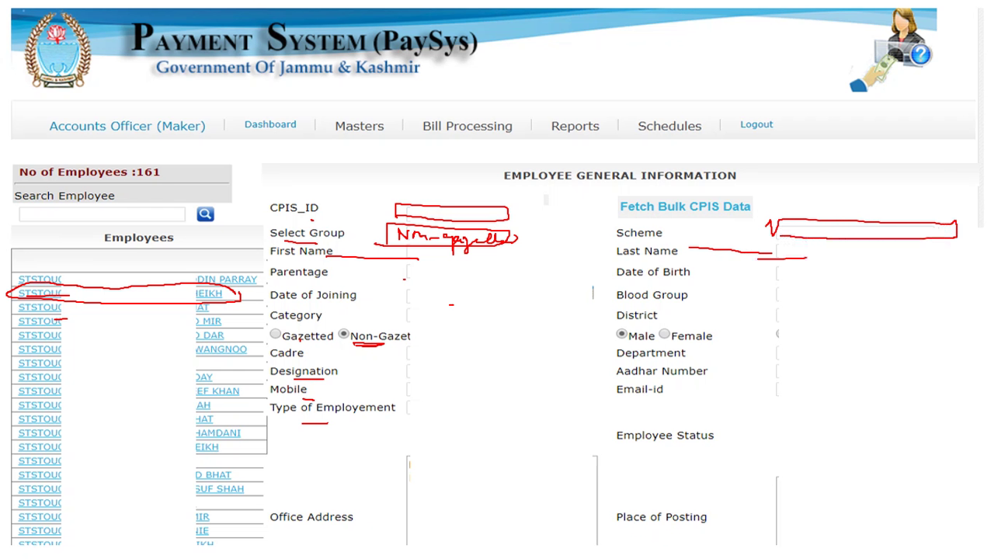
left_click_drag(760, 280, 808, 279)
left_click_drag(664, 302, 780, 309)
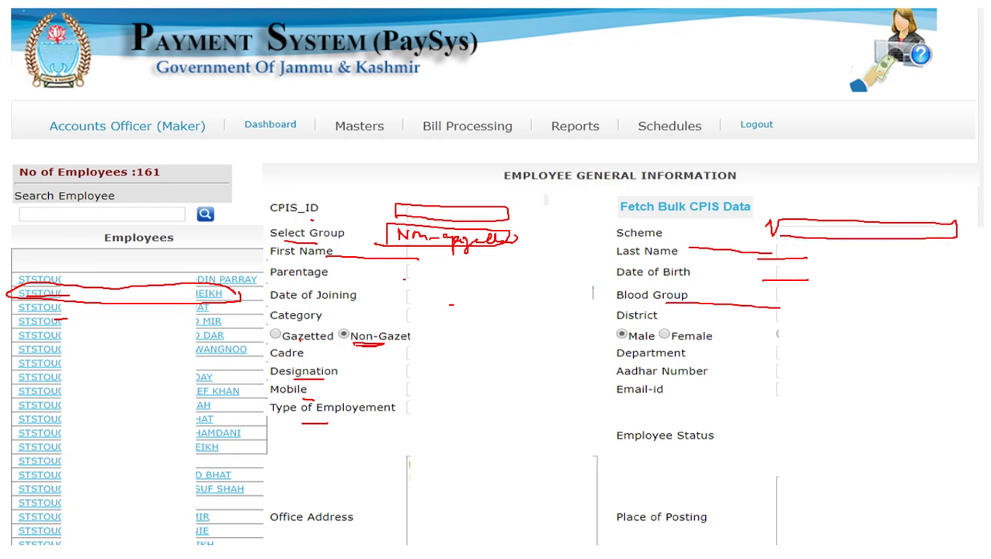
Underline the Male gender option, Department, Aadhar Number and Email-id fields
left_click_drag(635, 344, 661, 347)
left_click_drag(705, 352, 709, 352)
left_click_drag(646, 362, 690, 362)
left_click_drag(623, 372, 716, 376)
left_click_drag(620, 392, 664, 396)
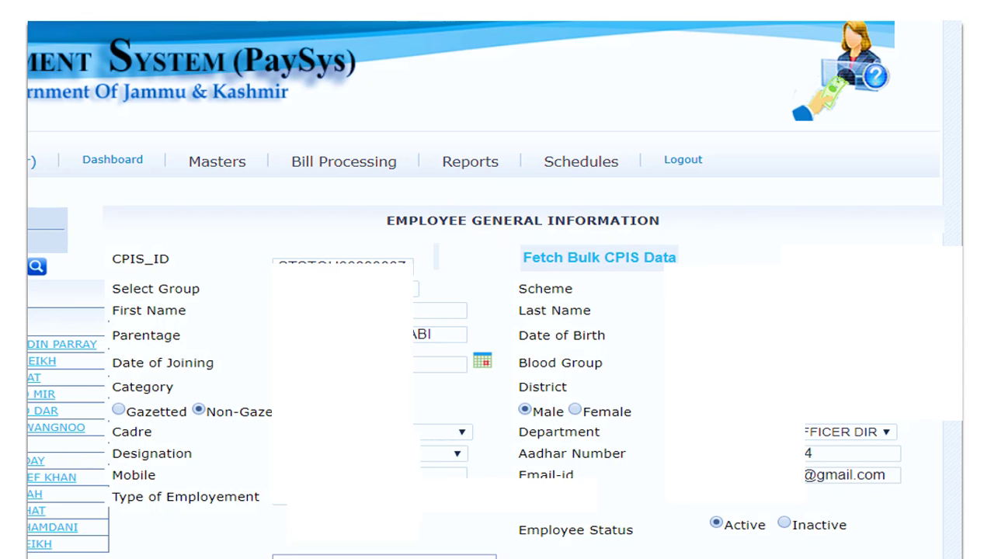
Circle the Employee Status setting, highlighting Active and underlining Inactive
mouse_move(497, 543)
left_mouse_down()
mouse_move(495, 514)
mouse_move(529, 510)
mouse_move(845, 502)
mouse_move(859, 543)
mouse_move(640, 542)
left_mouse_up()
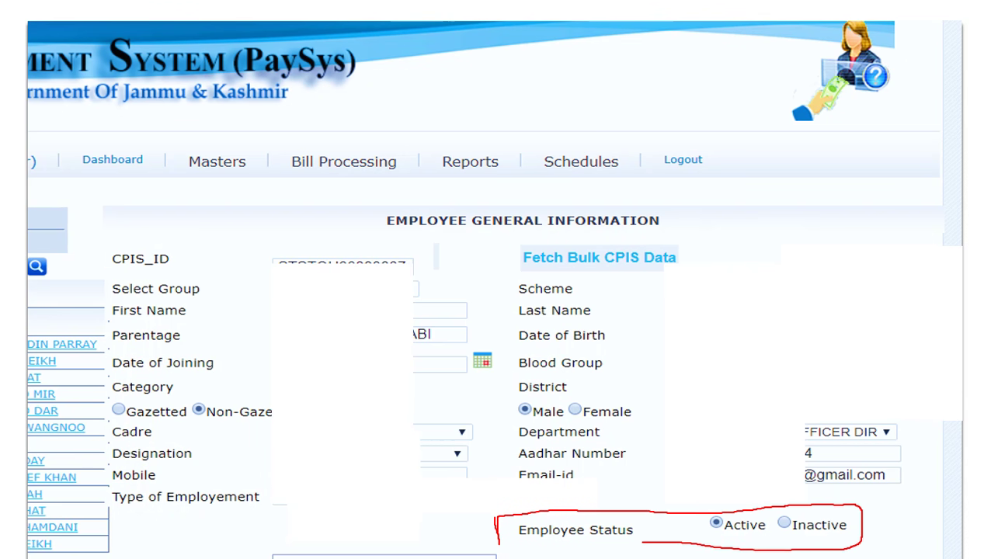
left_click_drag(498, 546, 657, 539)
mouse_move(772, 518)
left_mouse_down()
mouse_move(764, 501)
mouse_move(698, 531)
mouse_move(763, 547)
mouse_move(774, 516)
mouse_move(763, 500)
left_mouse_up()
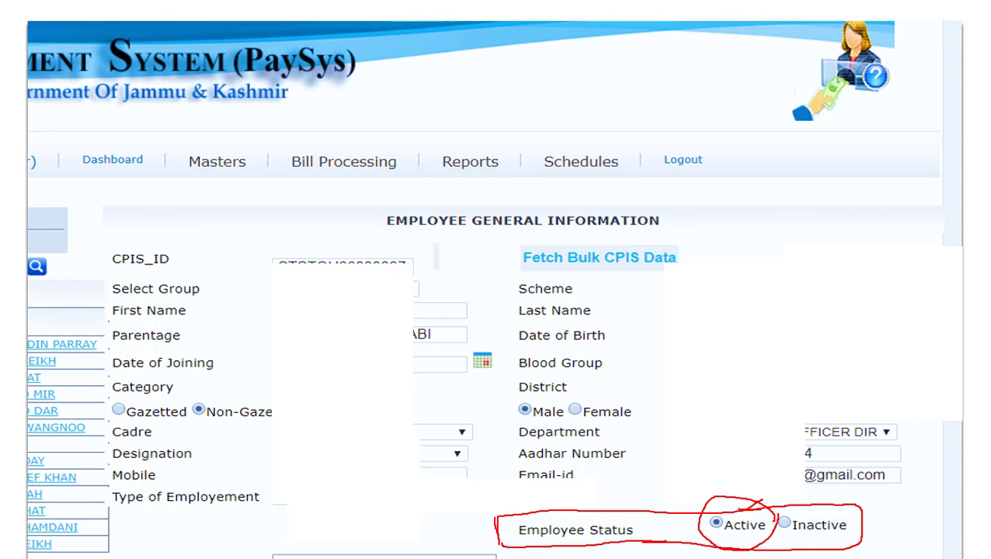
left_click_drag(789, 533, 805, 534)
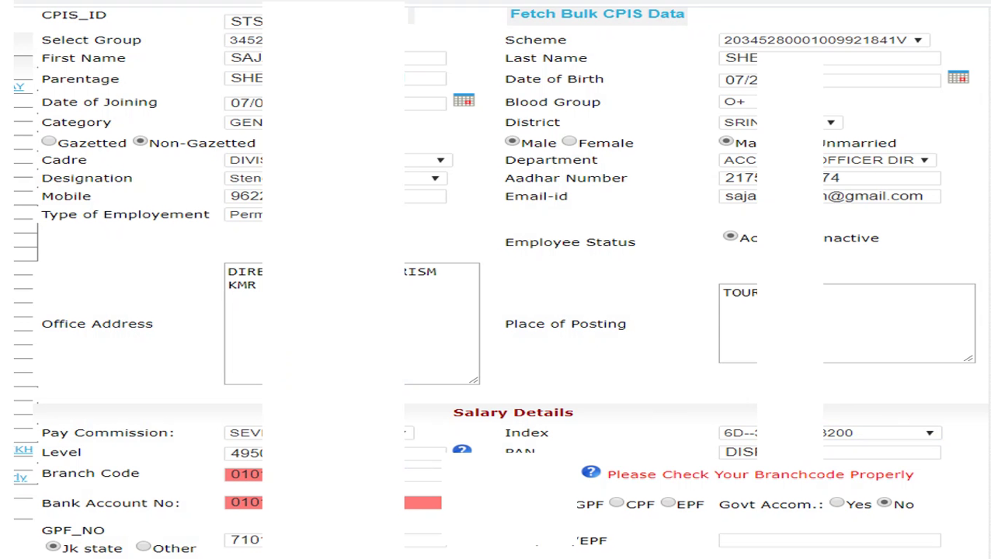
Tick Office Address and Place of Posting, and mark Pay Commission, Level and Index values
left_click_drag(88, 346, 115, 336)
left_click_drag(520, 307, 582, 302)
left_click_drag(90, 426, 129, 424)
left_click_drag(238, 437, 289, 442)
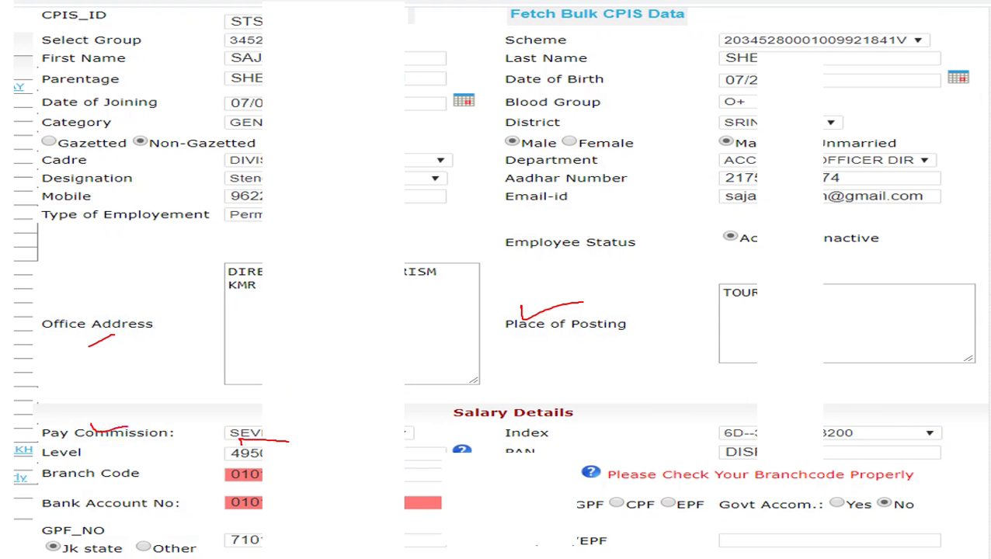
left_click_drag(90, 448, 122, 454)
left_click_drag(238, 458, 265, 457)
mouse_move(736, 440)
left_mouse_down()
mouse_move(864, 443)
mouse_move(735, 436)
left_mouse_up()
Link the Branch Code to the account number's leading digits, writing 0101, and mark GPF
left_click_drag(278, 441, 253, 449)
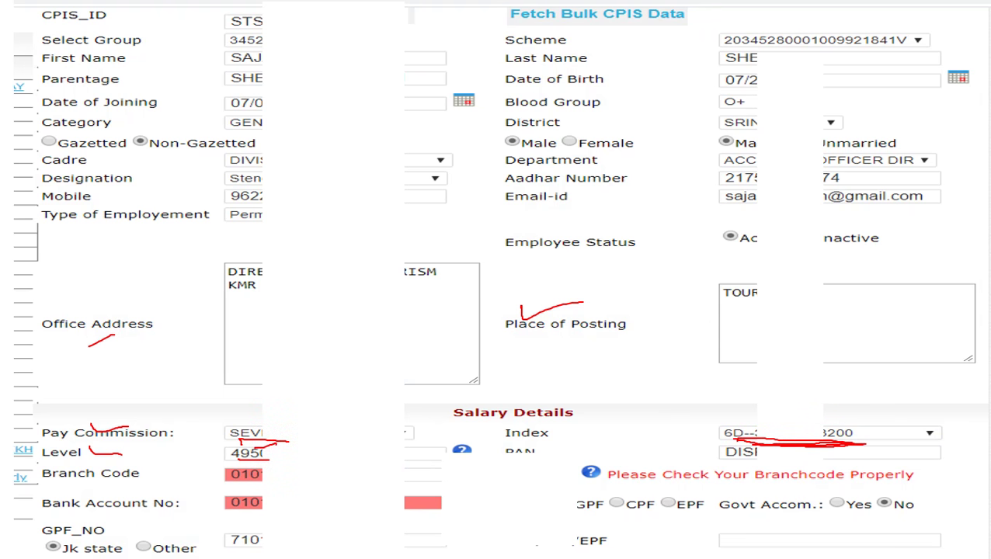
left_click_drag(59, 481, 133, 484)
left_click_drag(82, 511, 166, 509)
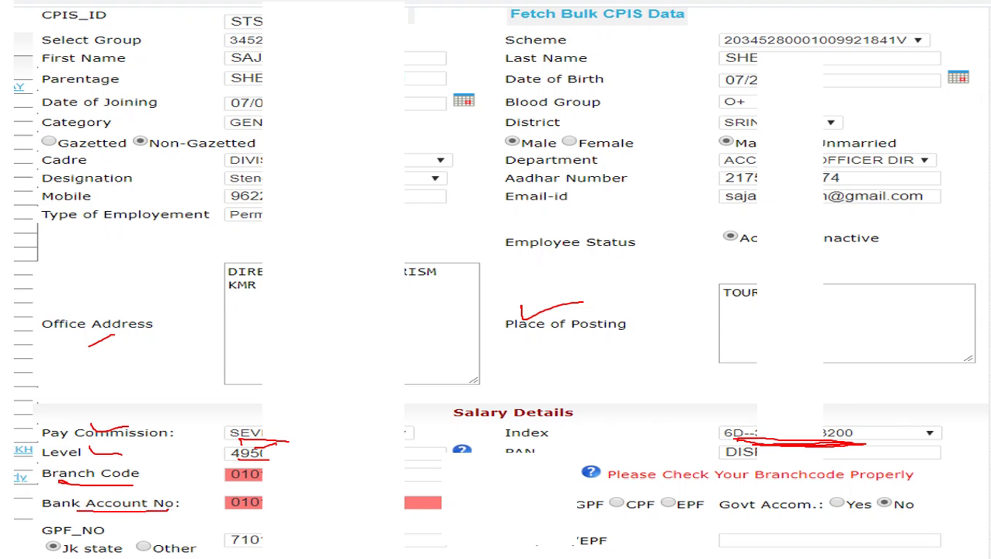
mouse_move(228, 511)
left_mouse_down()
mouse_move(282, 492)
mouse_move(439, 492)
mouse_move(429, 512)
mouse_move(232, 511)
left_mouse_up()
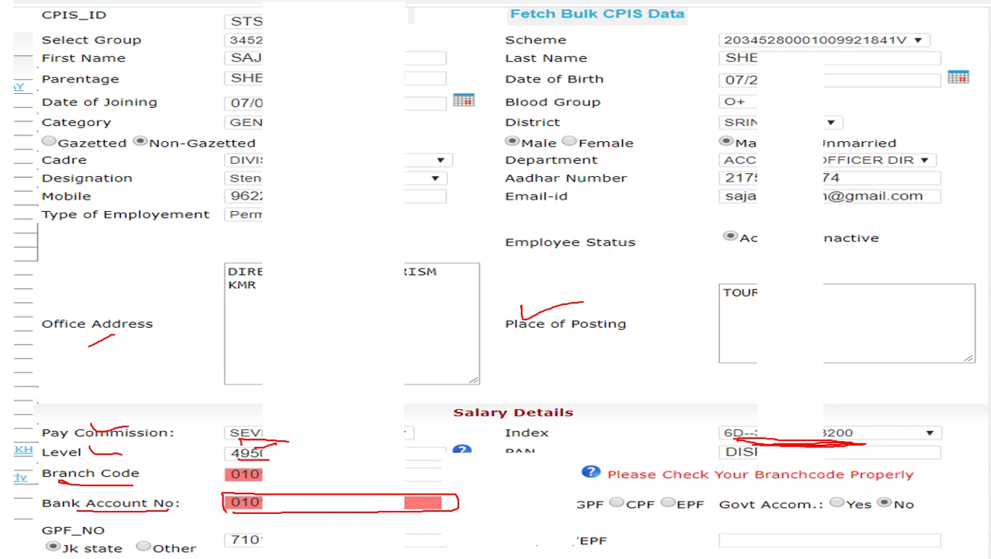
mouse_move(284, 506)
left_mouse_down()
mouse_move(304, 502)
mouse_move(299, 477)
mouse_move(295, 486)
left_mouse_up()
mouse_move(143, 474)
left_mouse_down()
mouse_move(203, 477)
mouse_move(198, 484)
left_mouse_up()
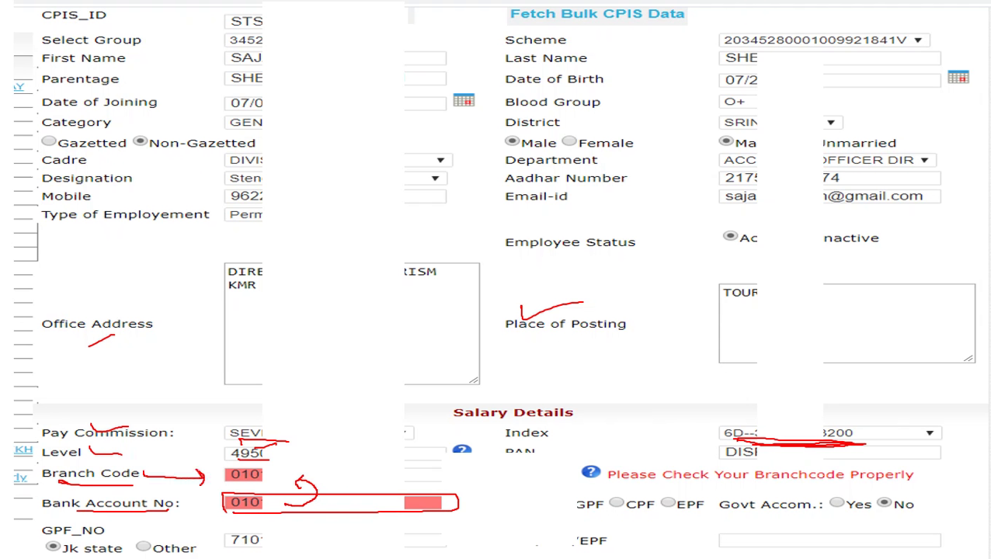
left_click_drag(183, 496, 188, 502)
left_click_drag(188, 502, 207, 503)
mouse_move(303, 383)
left_mouse_down()
mouse_move(334, 379)
mouse_move(344, 391)
left_mouse_up()
mouse_move(242, 464)
left_mouse_down()
mouse_move(271, 477)
mouse_move(286, 454)
mouse_move(282, 461)
left_mouse_up()
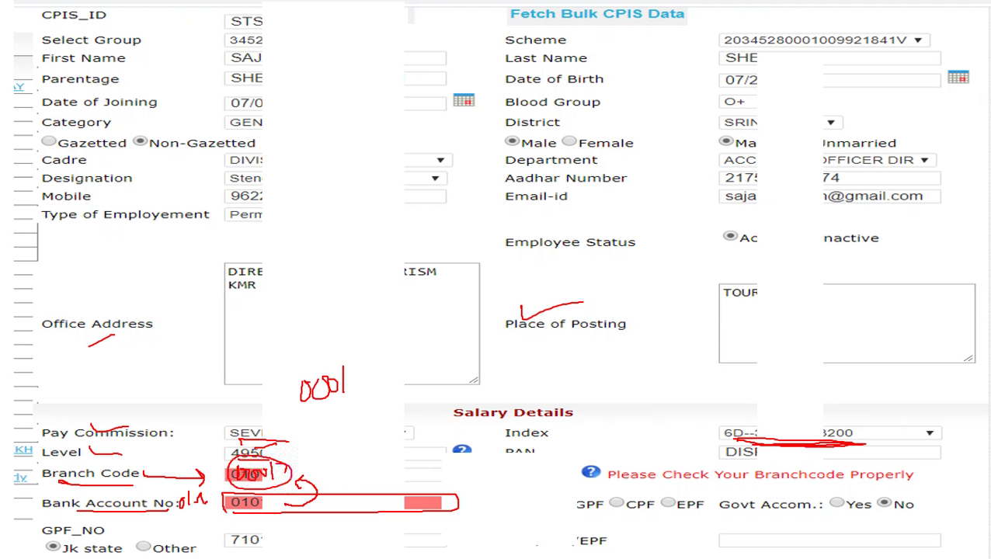
left_click_drag(566, 498, 591, 491)
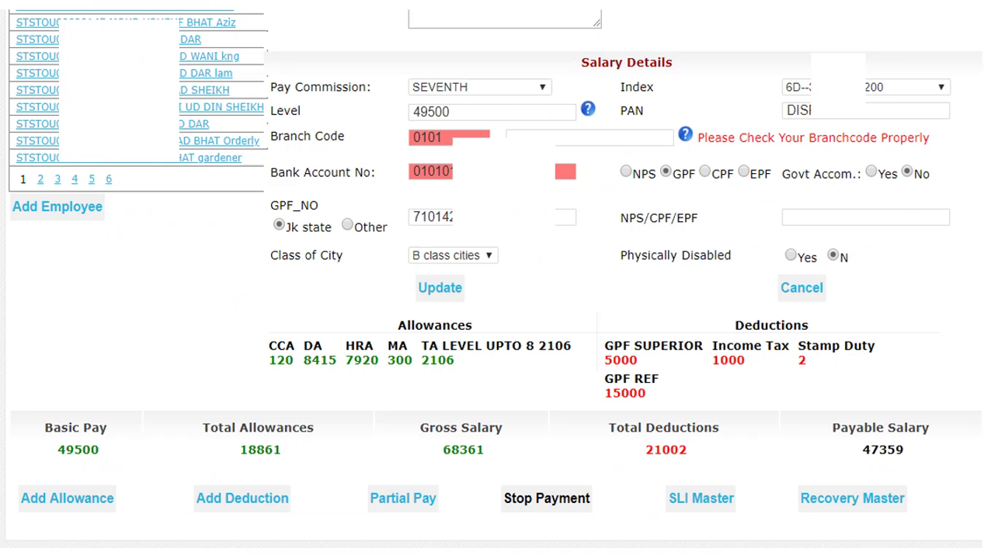
Mark the GPF/J&K state option, the B-class city, and the CCA, DA, HRA, MA and TA 2106 allowances
left_click_drag(372, 219, 431, 214)
left_click_drag(472, 251, 520, 241)
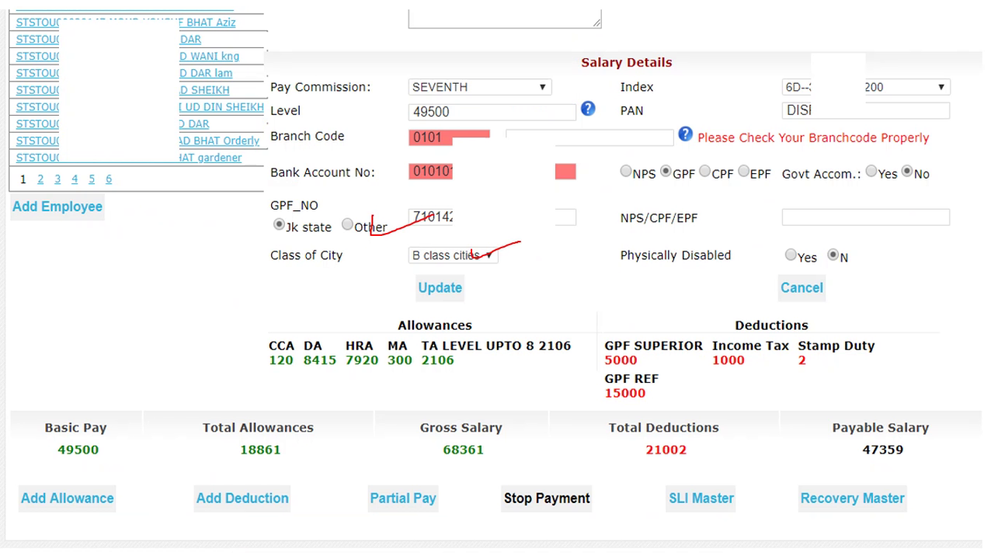
mouse_move(244, 318)
left_mouse_down()
mouse_move(223, 332)
mouse_move(259, 389)
left_mouse_up()
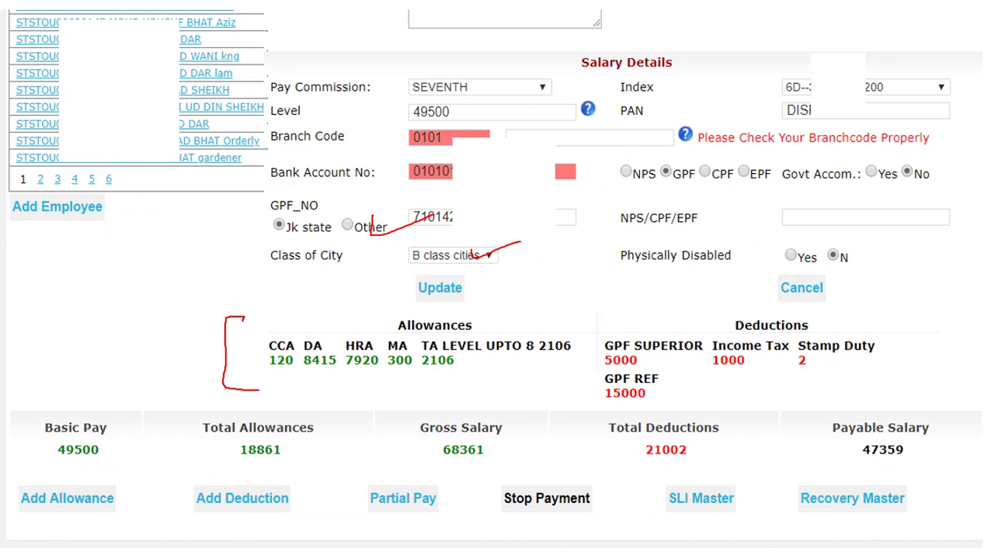
mouse_move(269, 337)
left_mouse_down()
mouse_move(304, 328)
mouse_move(459, 335)
left_mouse_up()
left_click_drag(510, 357, 576, 362)
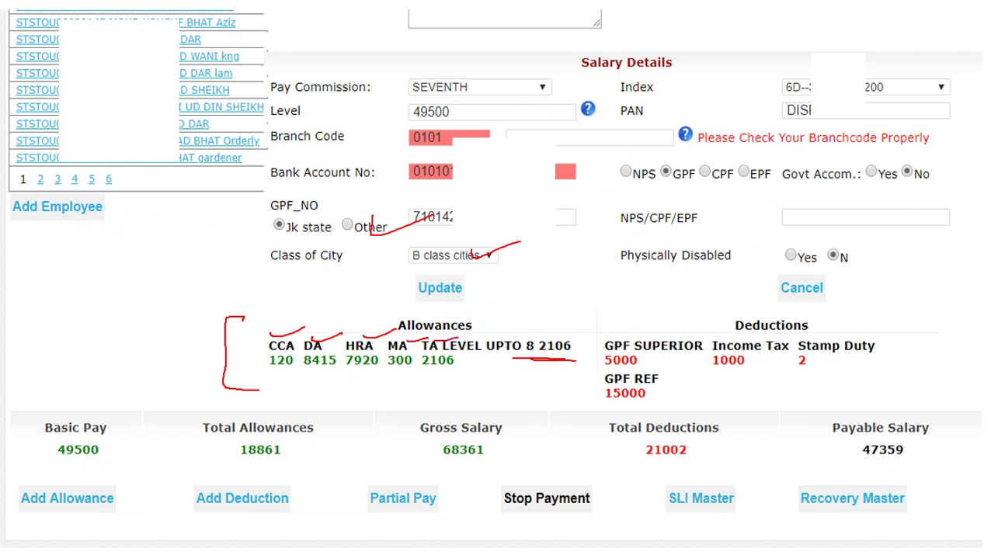
Mark the deductions: GPF Superior, GPF REF, Income Tax 1000 and Stamp Duty 2
mouse_move(621, 336)
left_mouse_down()
mouse_move(657, 330)
mouse_move(672, 358)
left_mouse_up()
left_click_drag(619, 397, 638, 396)
left_click_drag(705, 368, 741, 369)
left_click_drag(707, 372, 734, 374)
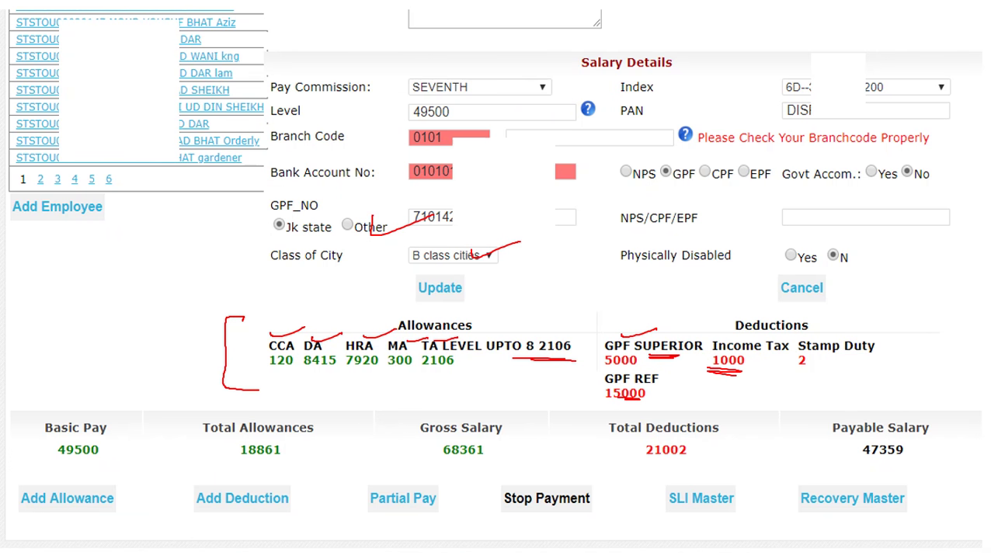
mouse_move(785, 355)
left_mouse_down()
mouse_move(816, 369)
mouse_move(894, 351)
left_mouse_up()
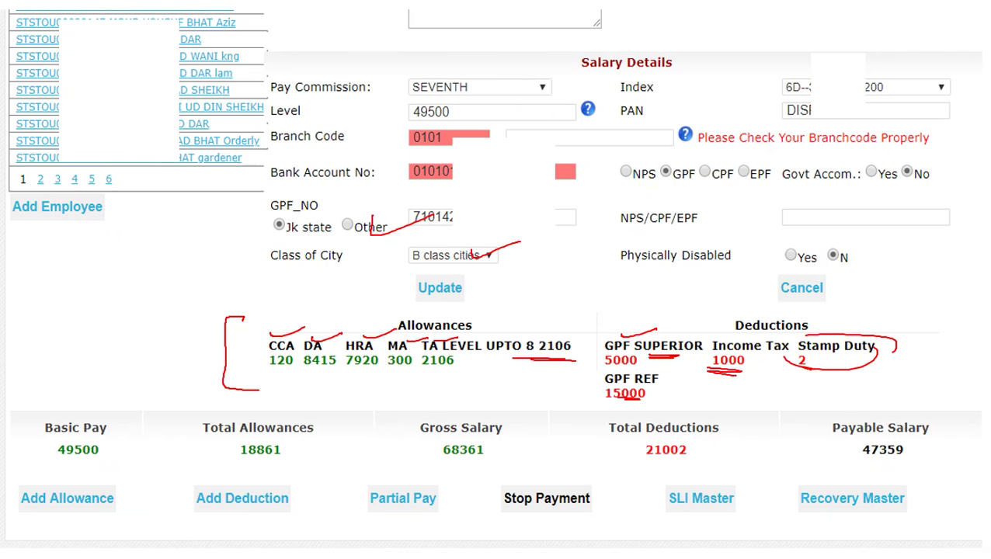
Circle Basic Pay 49500, total allowances with gross 68361, and total deductions with payable 47359
mouse_move(107, 410)
left_mouse_down()
mouse_move(44, 409)
mouse_move(114, 428)
mouse_move(98, 409)
left_mouse_up()
mouse_move(214, 419)
left_mouse_down()
mouse_move(331, 432)
mouse_move(323, 424)
left_mouse_up()
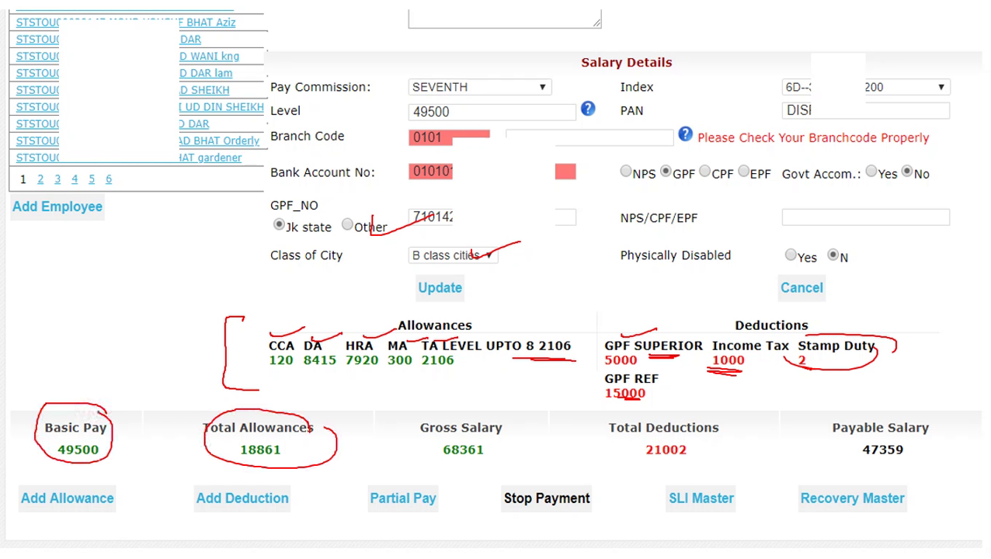
mouse_move(503, 413)
left_mouse_down()
mouse_move(485, 464)
mouse_move(514, 420)
left_mouse_up()
mouse_move(722, 417)
left_mouse_down()
mouse_move(605, 435)
mouse_move(717, 427)
left_mouse_up()
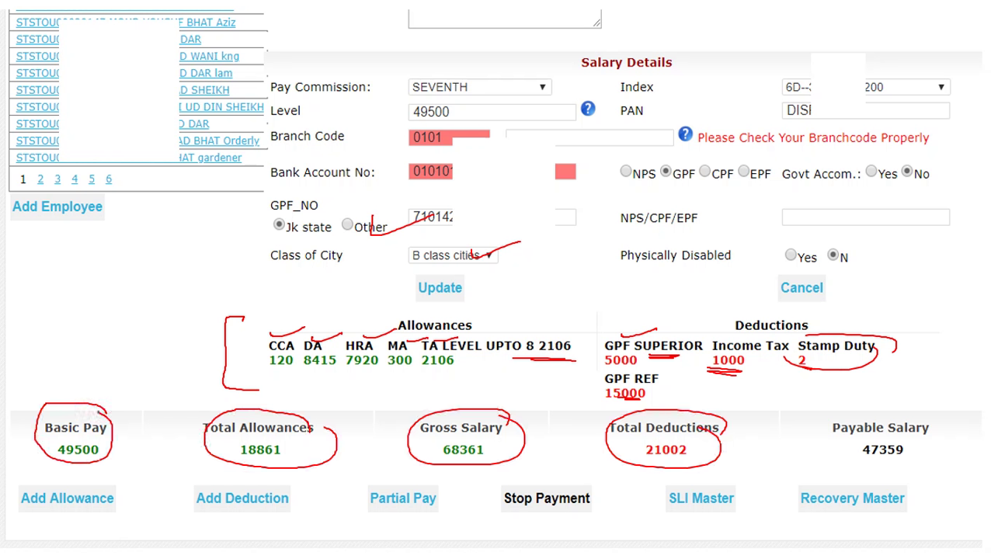
mouse_move(937, 427)
left_mouse_down()
mouse_move(927, 410)
mouse_move(868, 466)
mouse_move(935, 436)
left_mouse_up()
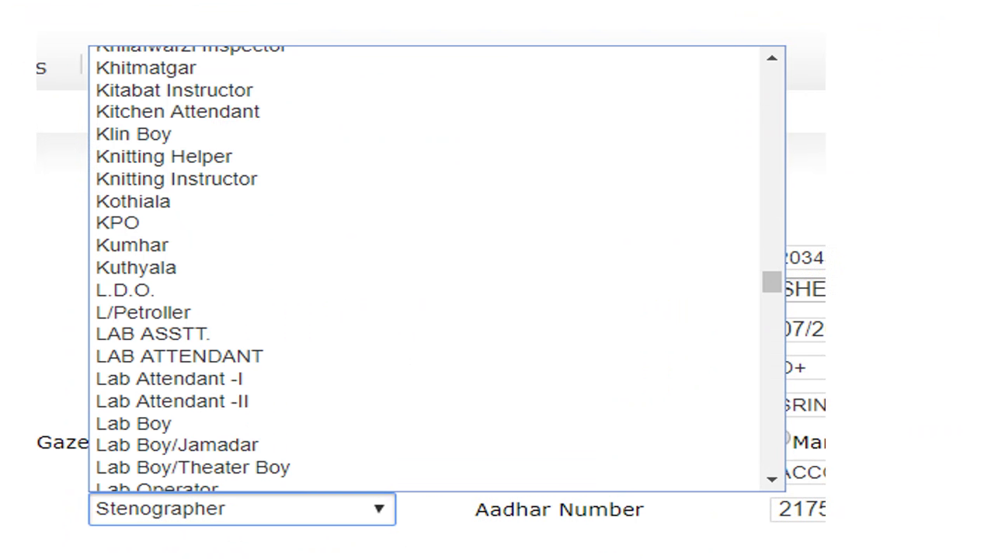
scroll(435, 268, "down", 15)
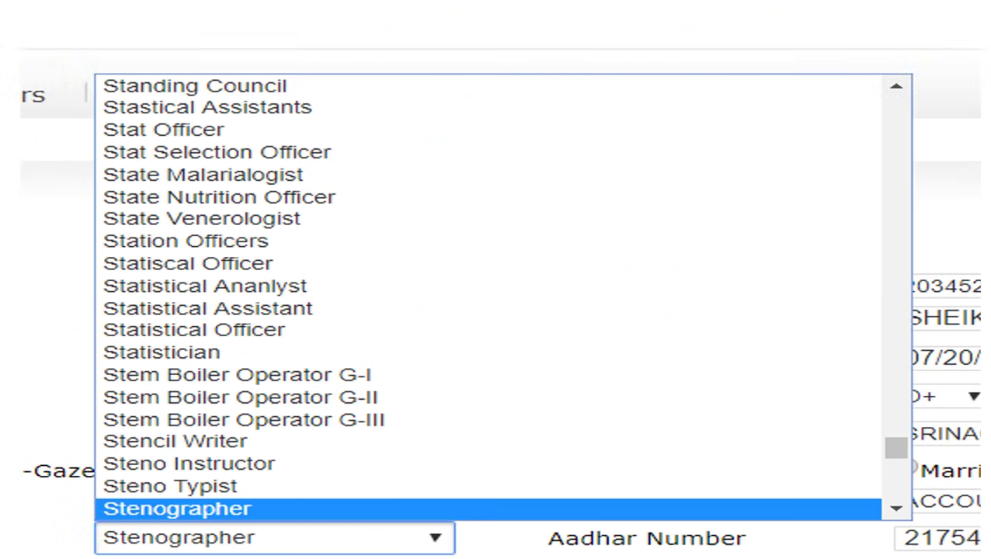